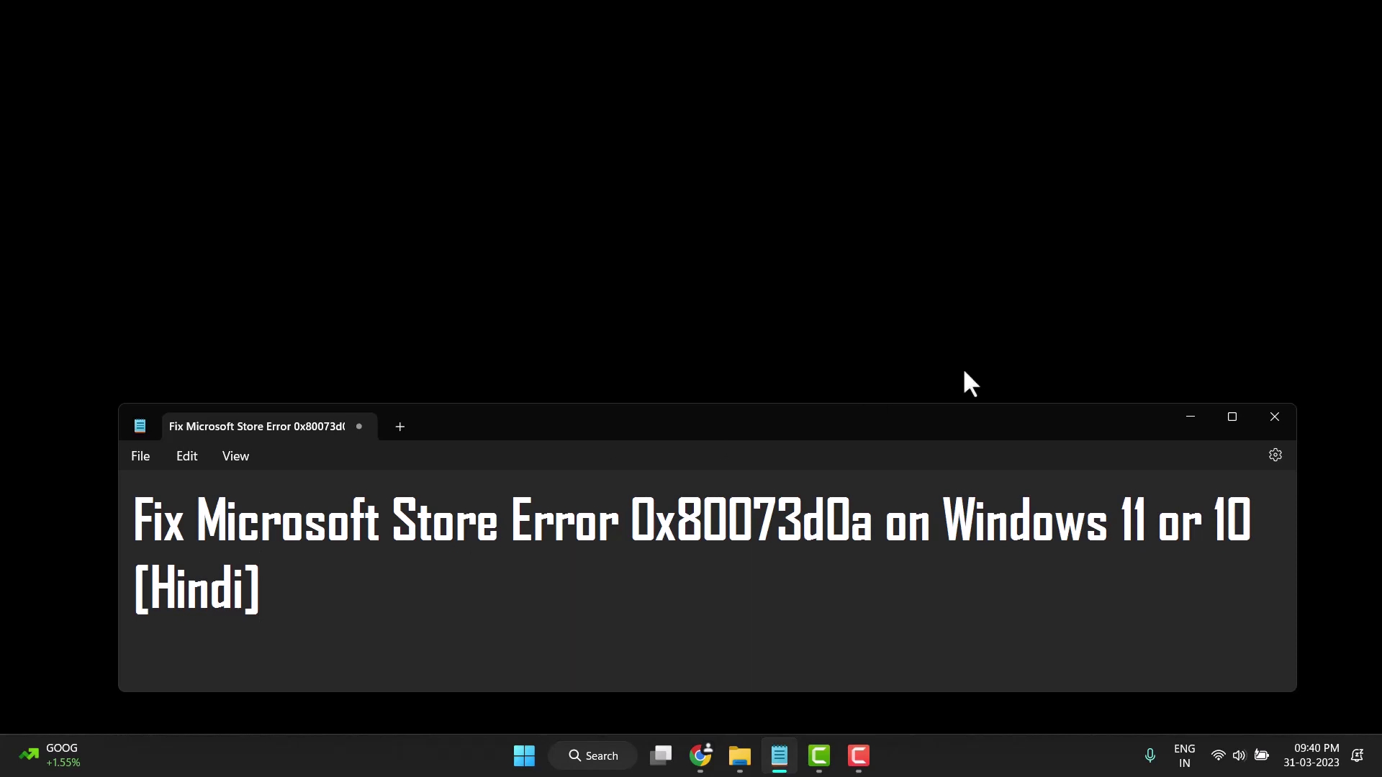
Step: Minimize the Notepad note, find the Troubleshoot settings through Windows search, and display the other troubleshooters
{"action": "left_click", "coordinate": [1175, 418]}
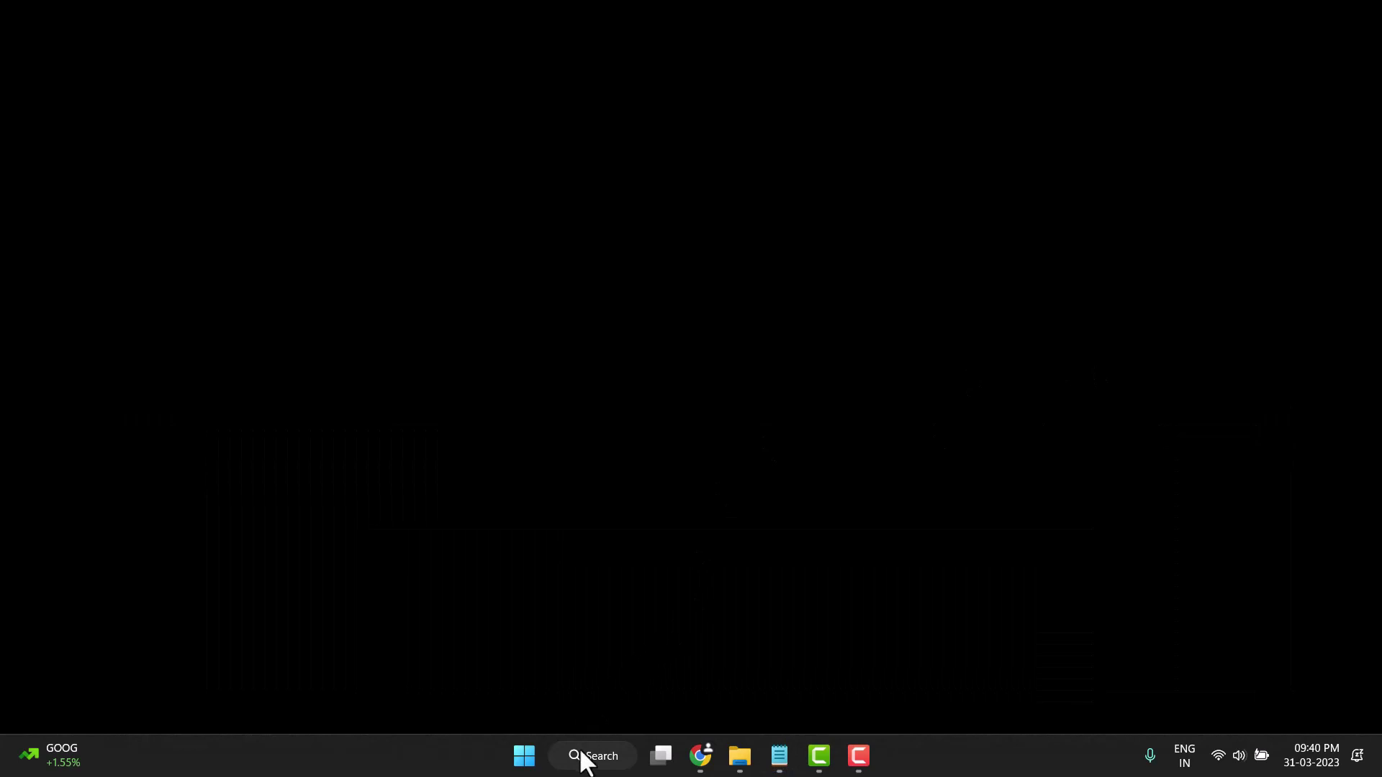
{"action": "left_click", "coordinate": [601, 769]}
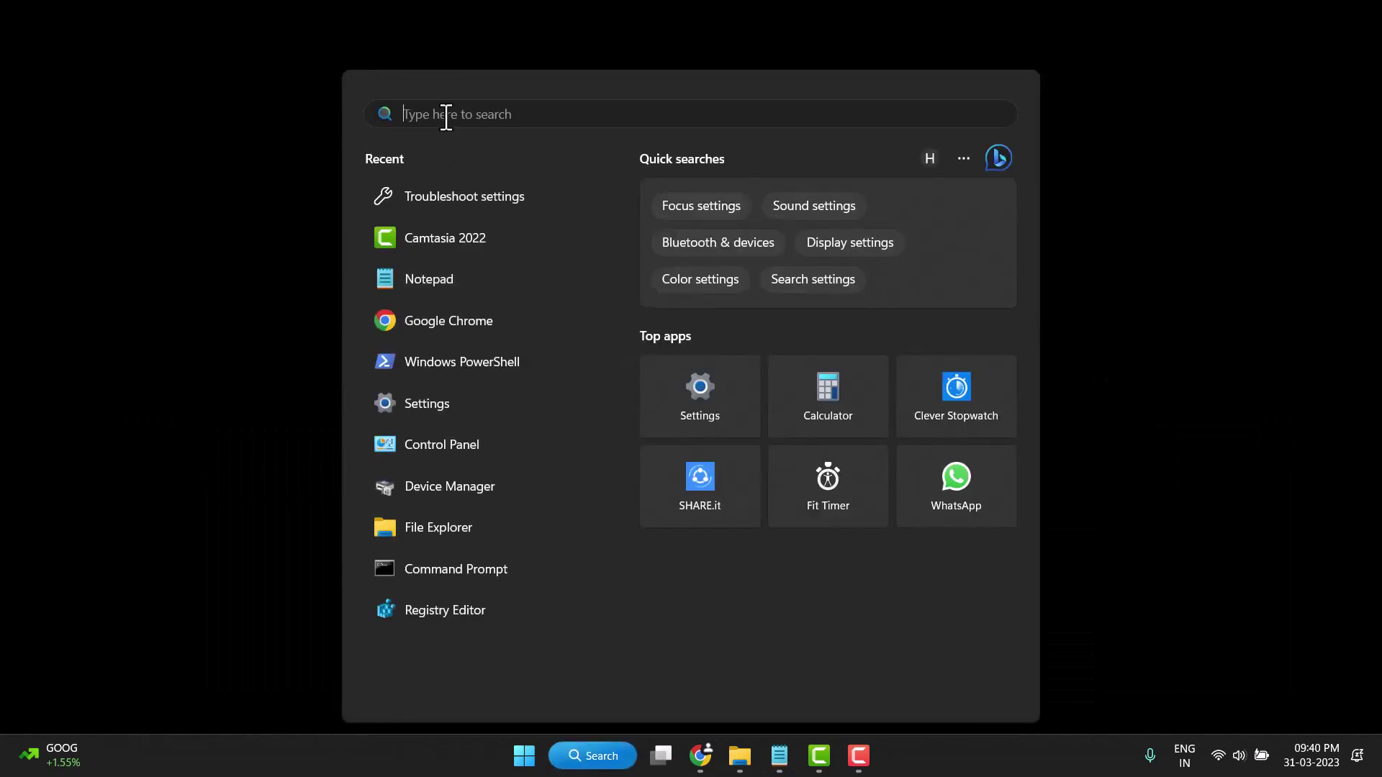
{"action": "type", "text": "tr"}
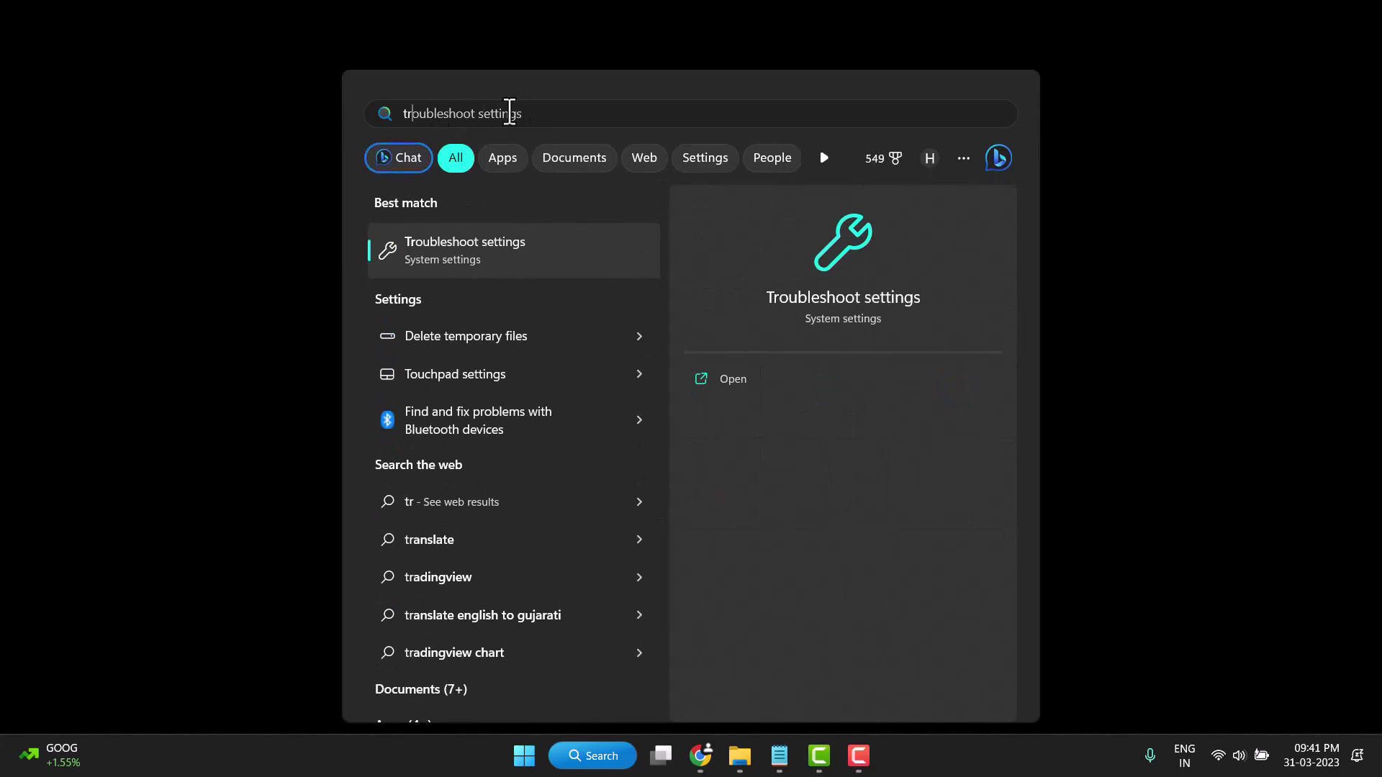
{"action": "left_click", "coordinate": [526, 107]}
{"action": "left_click", "coordinate": [461, 254]}
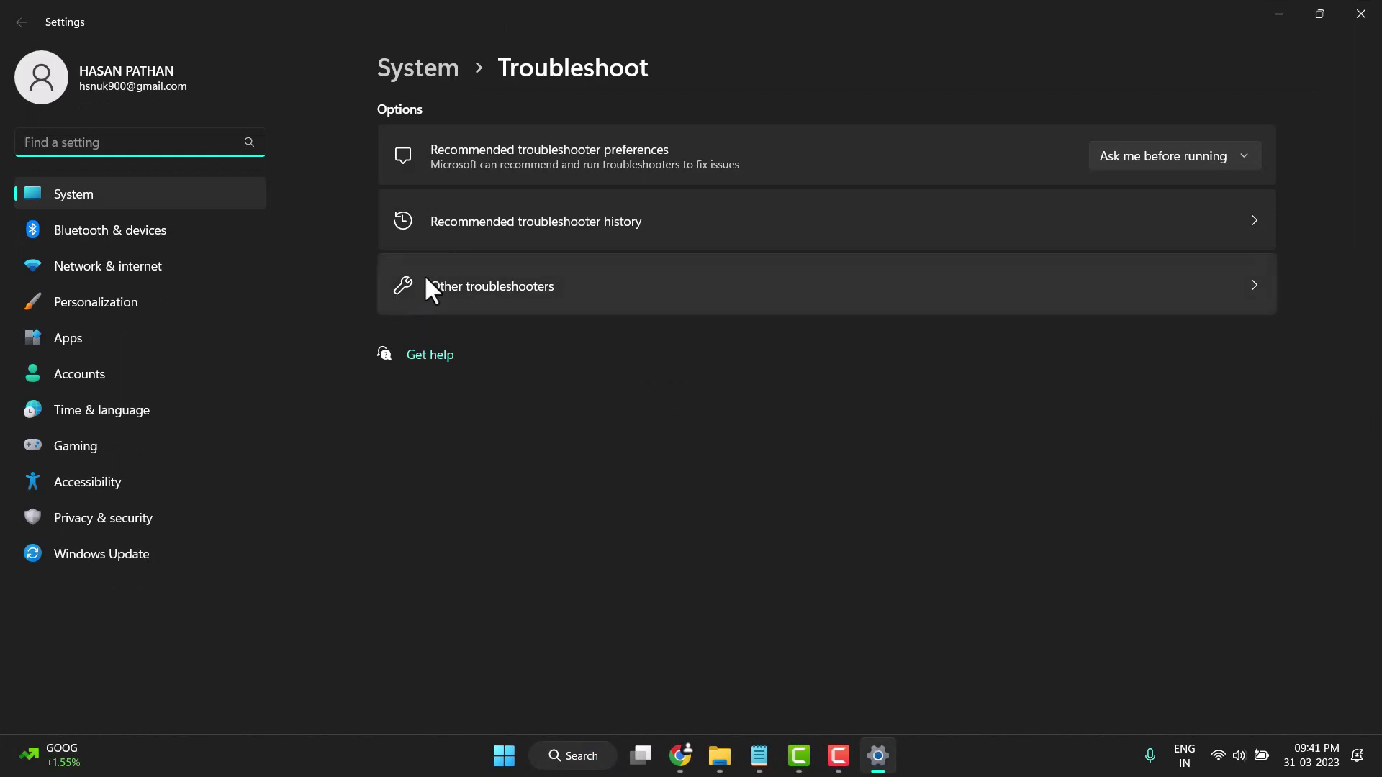
{"action": "left_click", "coordinate": [616, 299]}
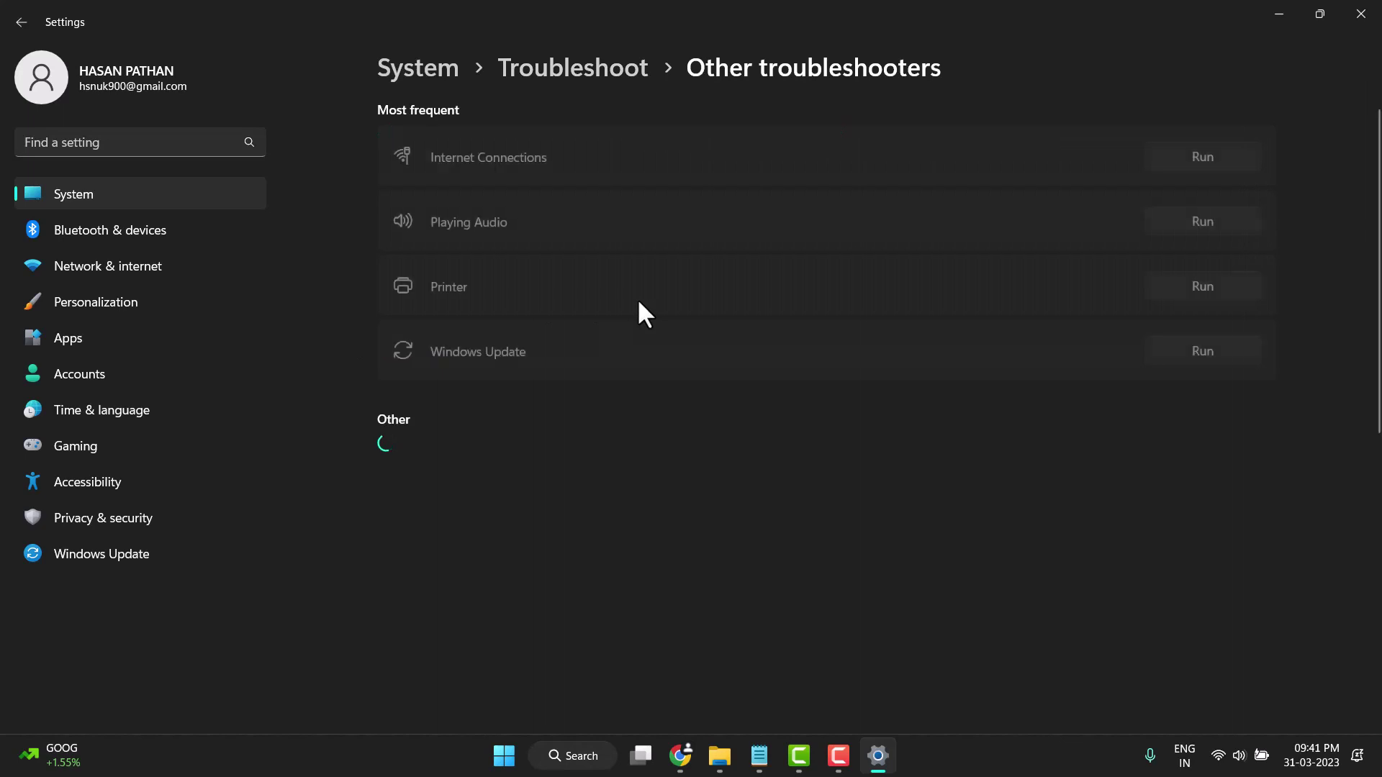
Step: Run the Windows Store Apps troubleshooter, and close it along with Settings once it finishes
{"action": "scroll", "coordinate": [640, 435], "scroll_direction": "down", "scroll_amount": 7}
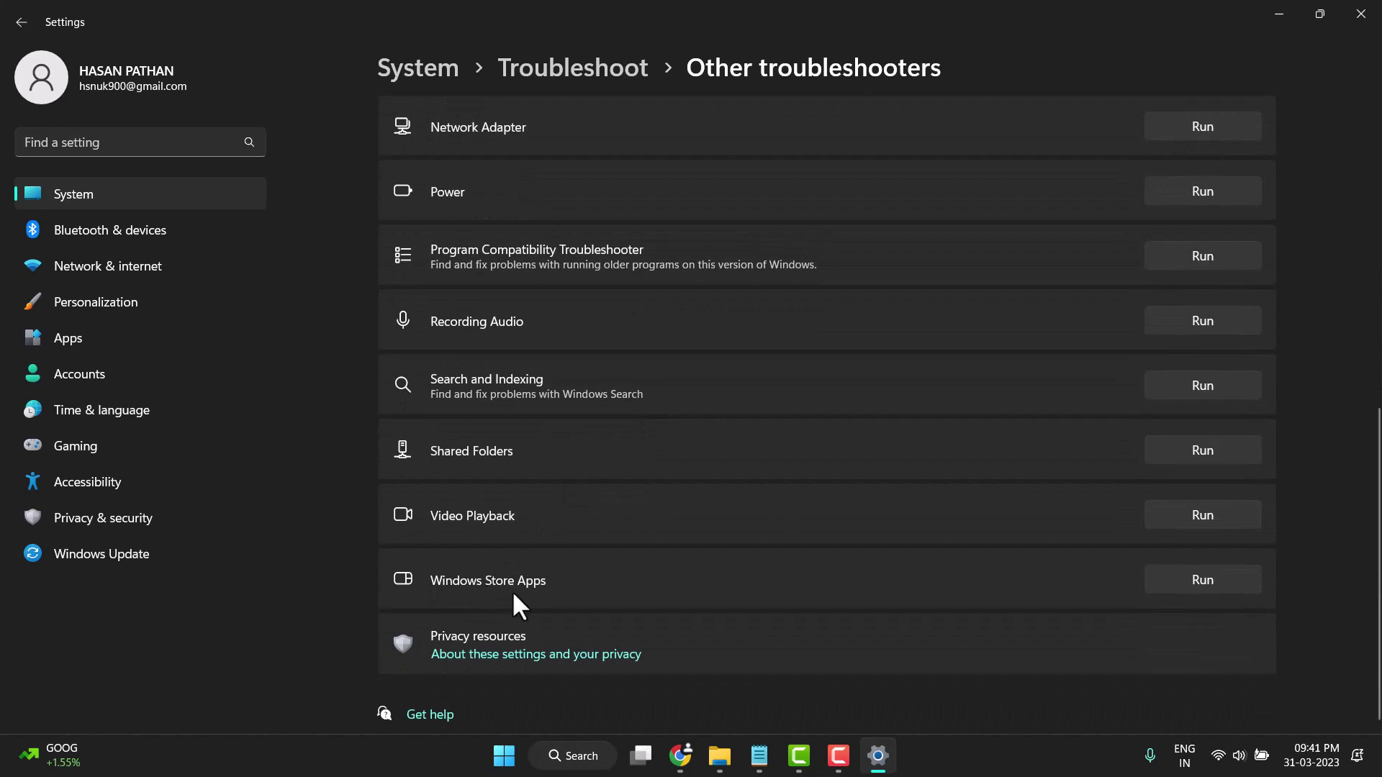
{"action": "left_click", "coordinate": [1174, 583]}
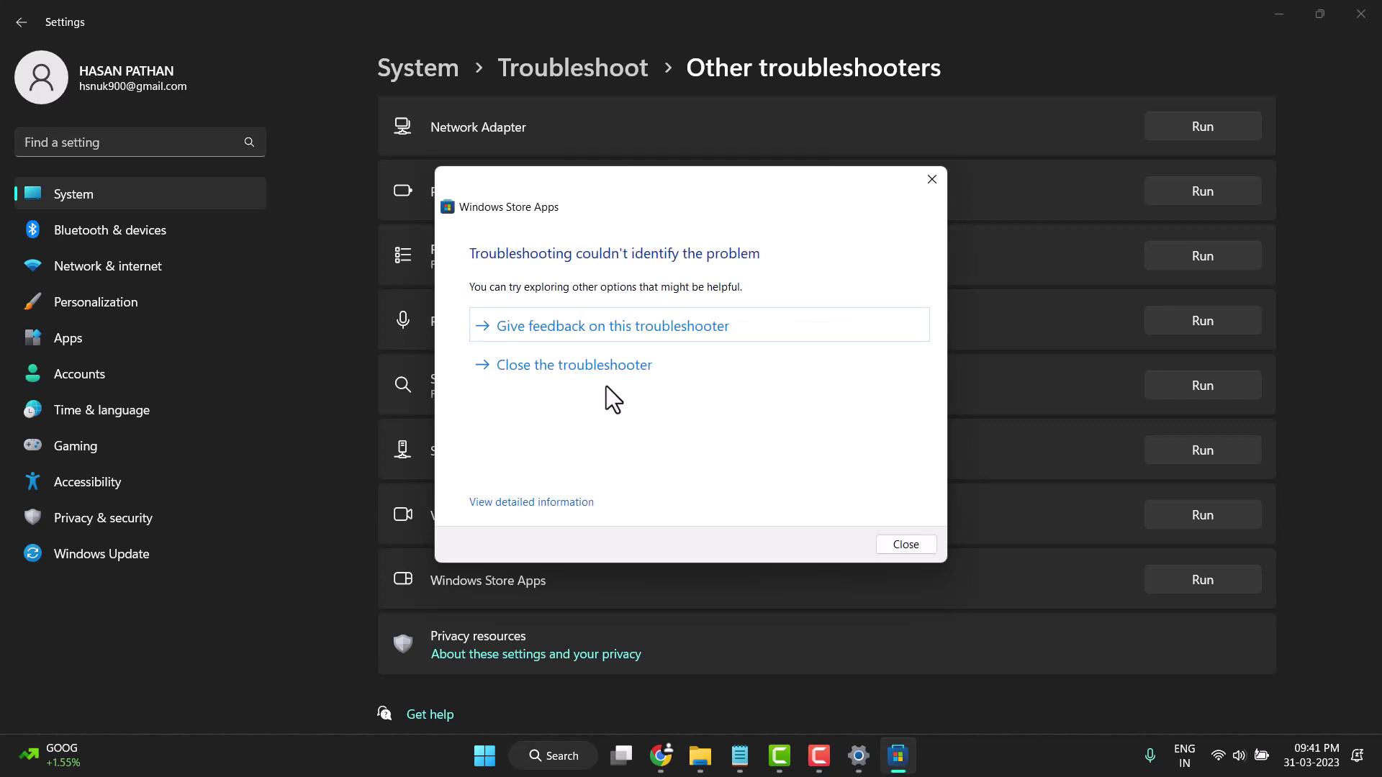
{"action": "left_click", "coordinate": [893, 545]}
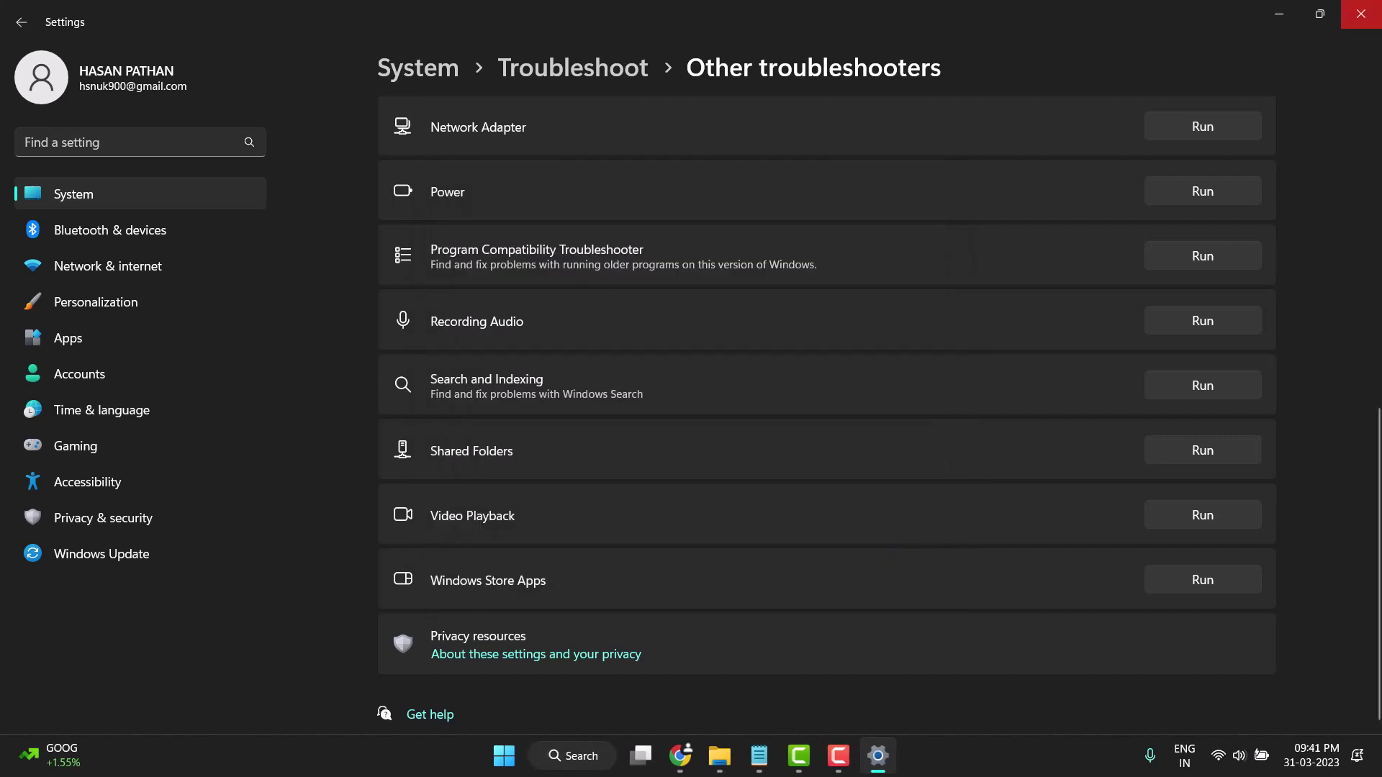
{"action": "left_click", "coordinate": [1361, 14]}
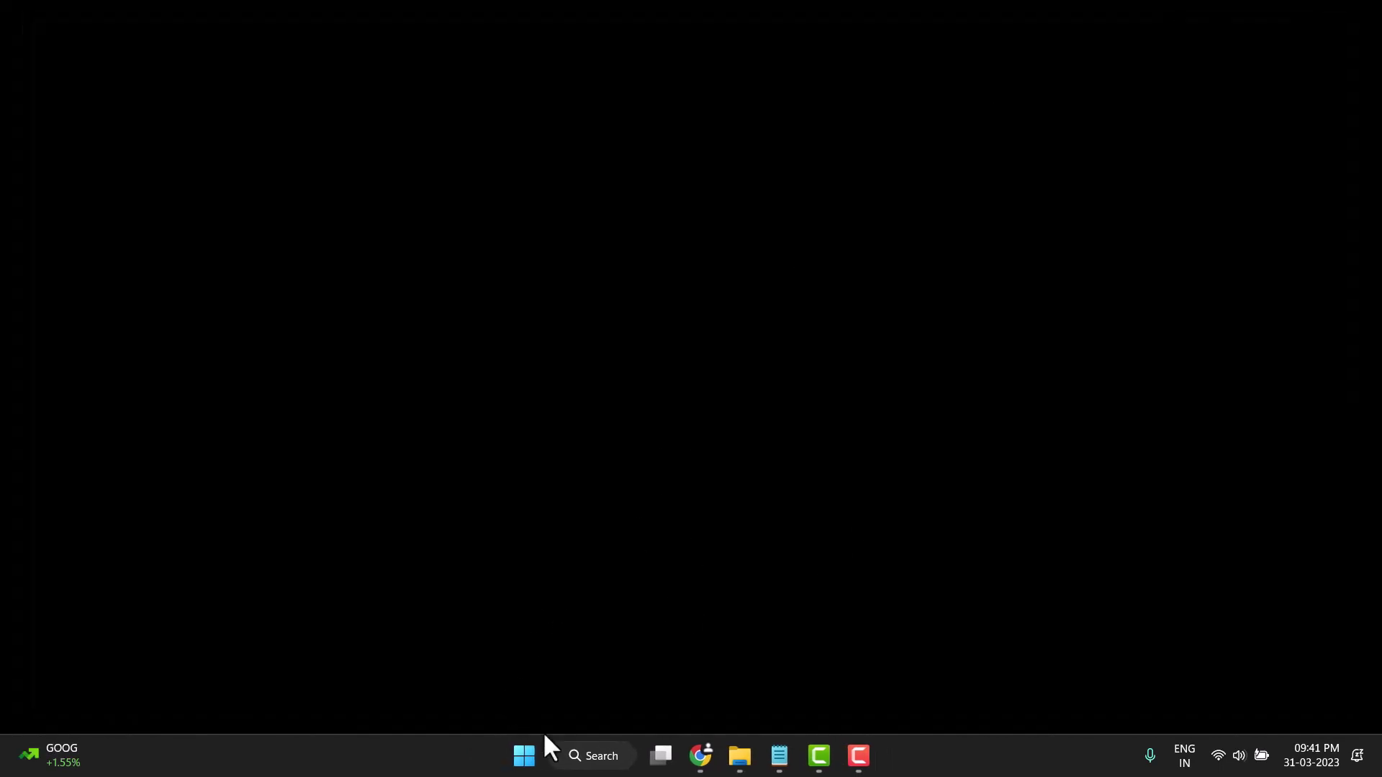
{"action": "left_click", "coordinate": [590, 758]}
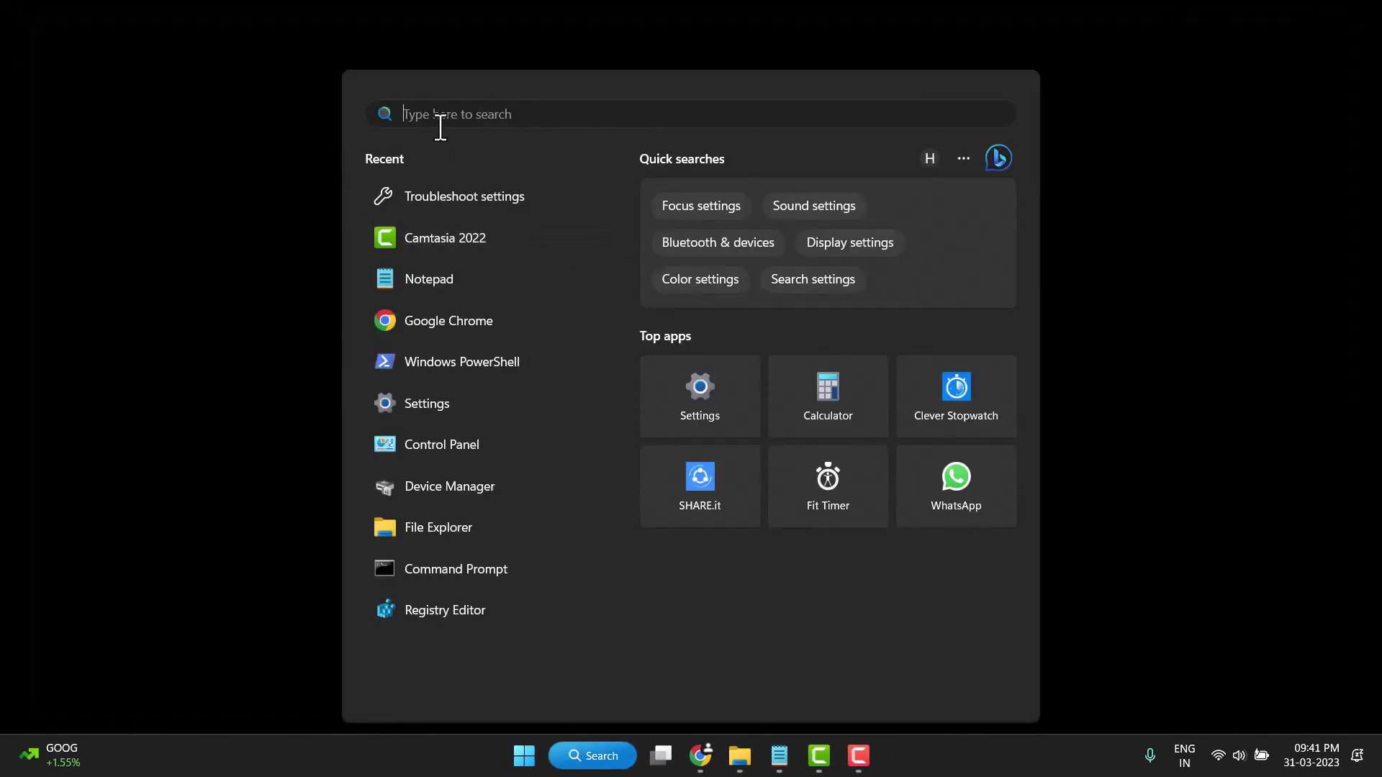
{"action": "type", "text": "ws"}
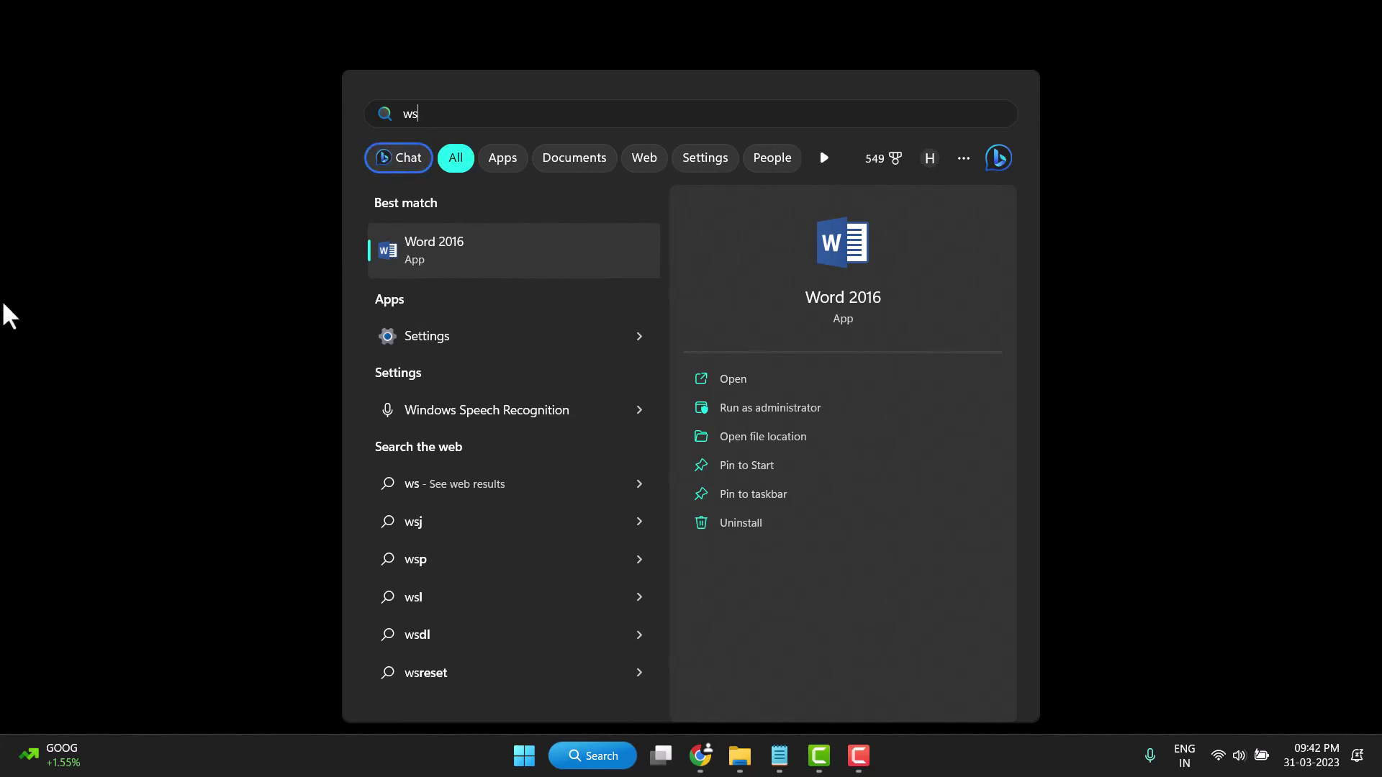
{"action": "left_click", "coordinate": [1172, 161]}
Step: Open Windows Settings and display the list of installed apps
{"action": "left_click", "coordinate": [595, 757]}
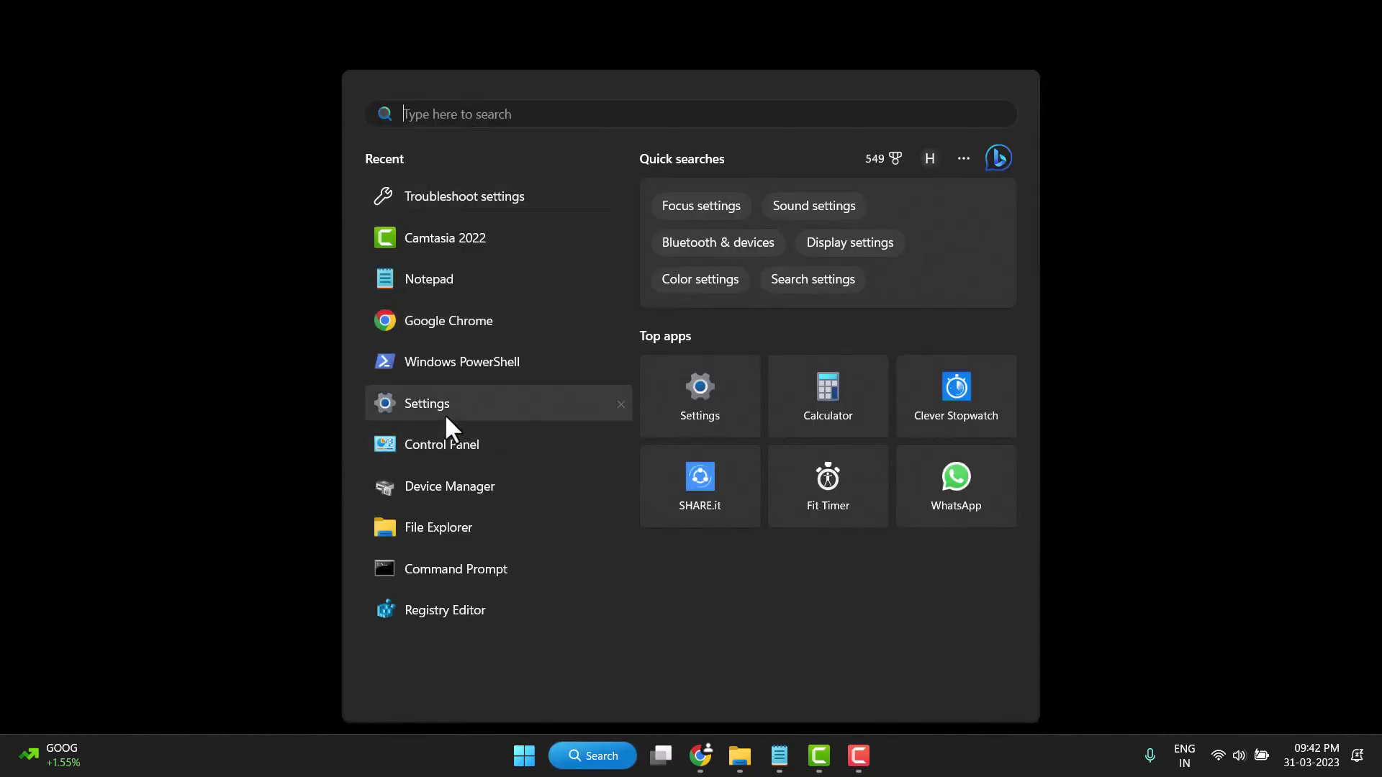
{"action": "left_click", "coordinate": [443, 407]}
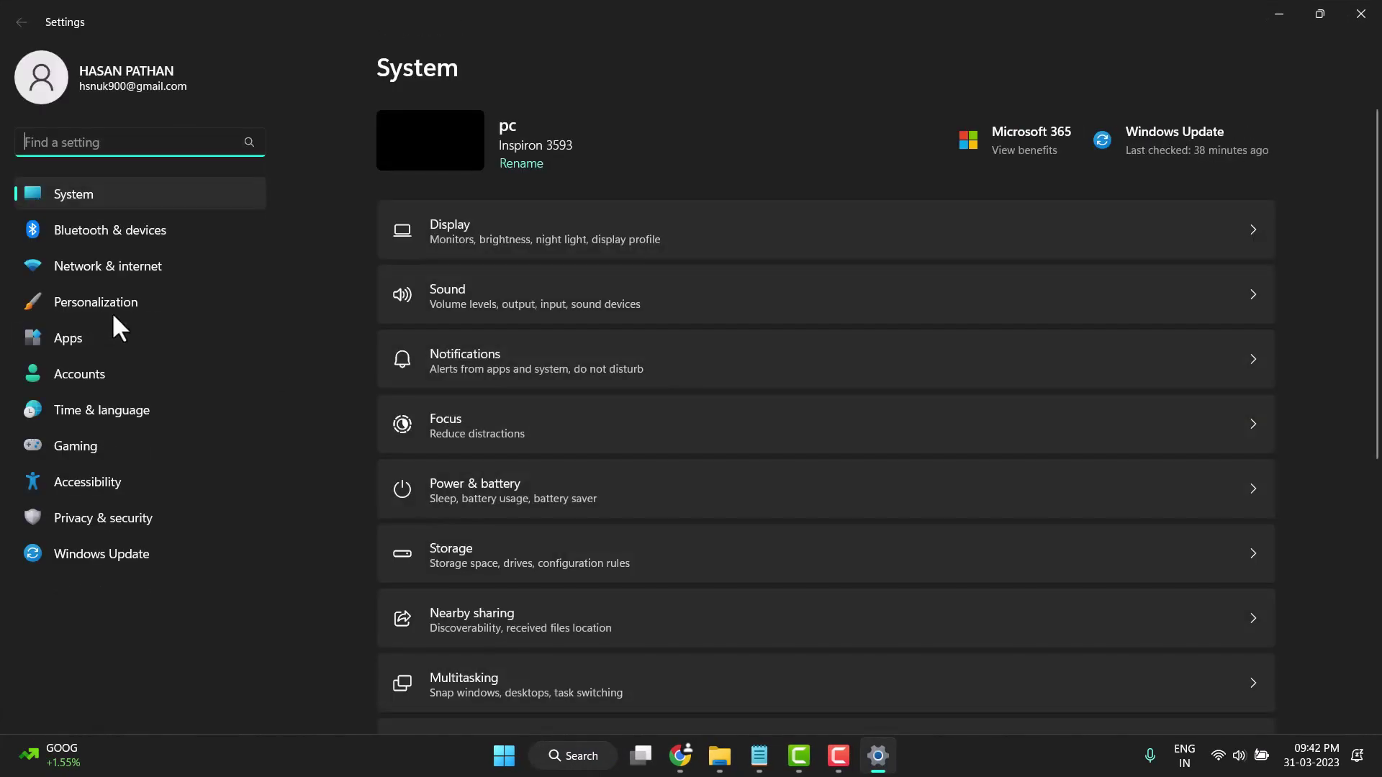
{"action": "left_click", "coordinate": [45, 335]}
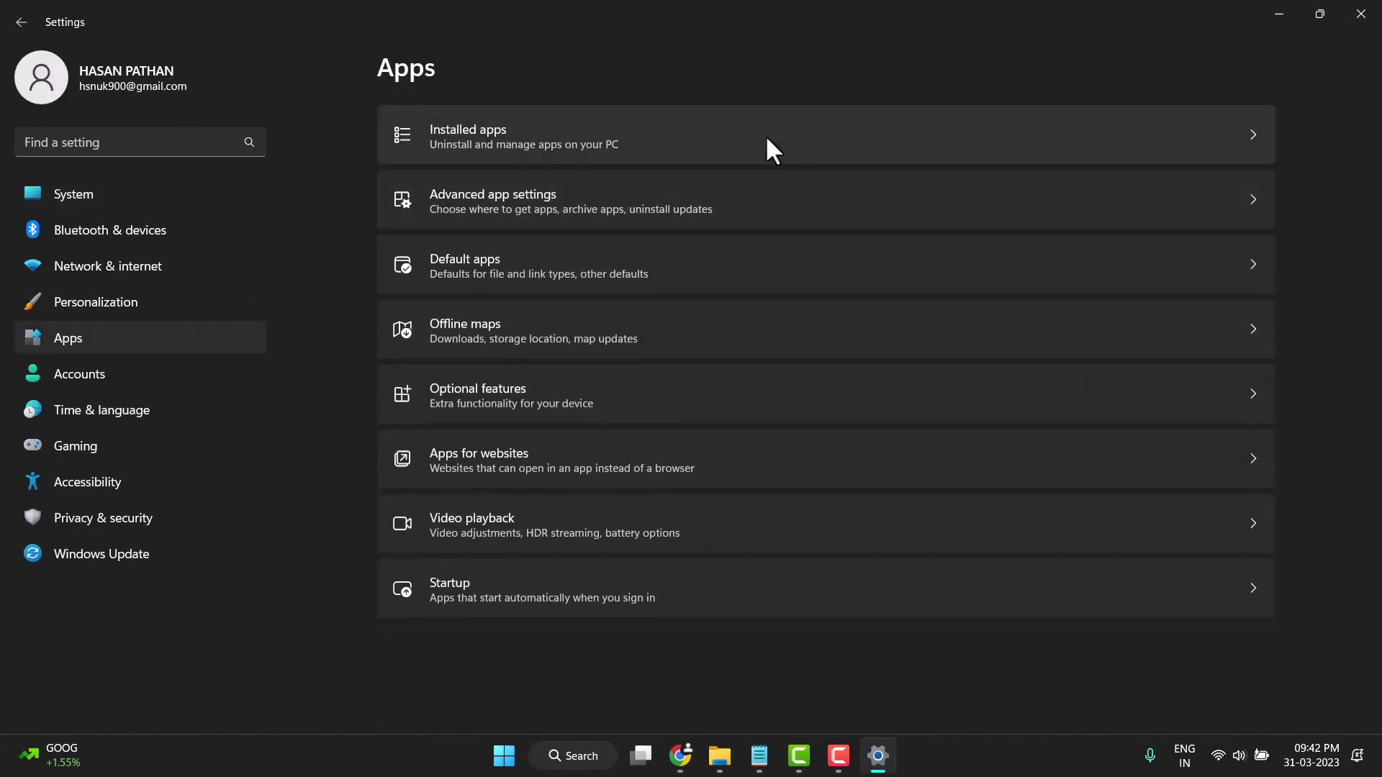
{"action": "left_click", "coordinate": [464, 138]}
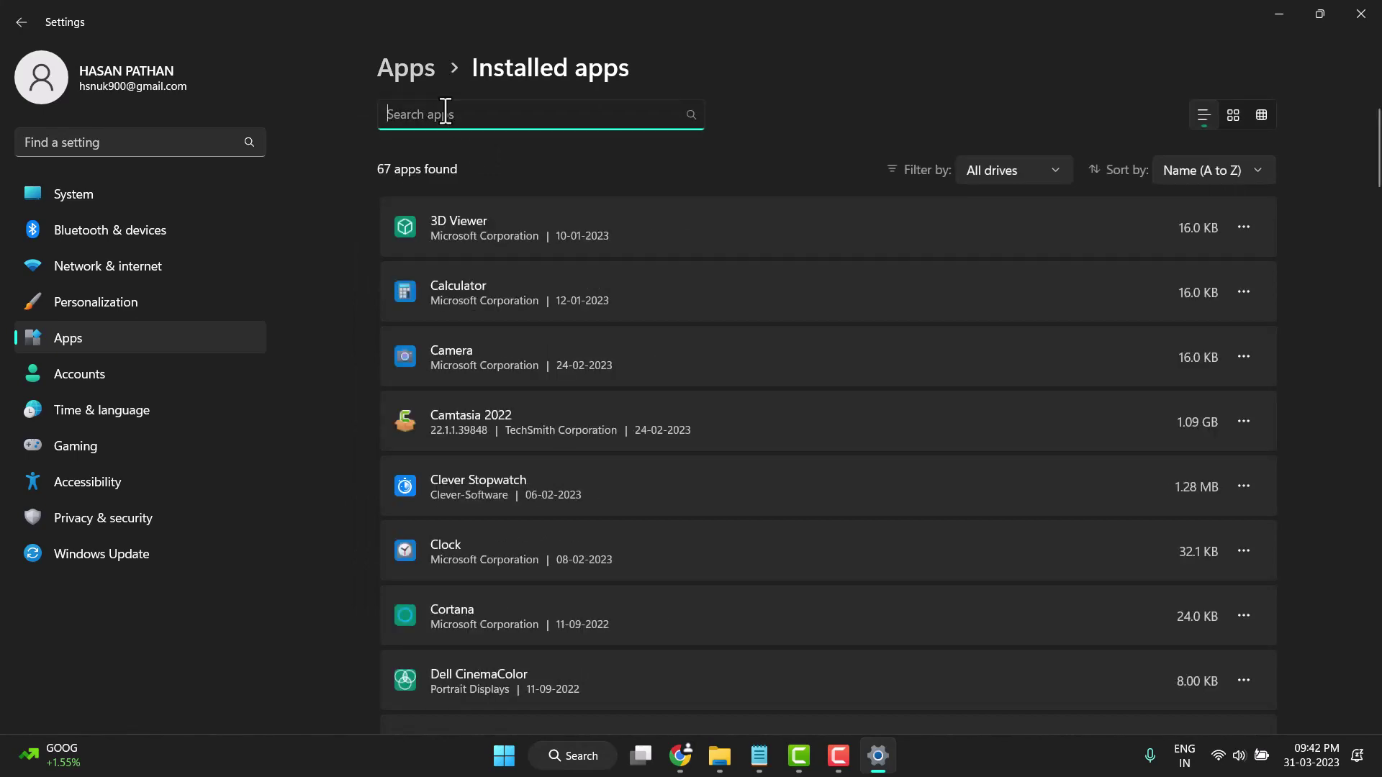
Step: Search the installed apps for "store" and open the advanced options of Microsoft Store
{"action": "type", "text": "st"}
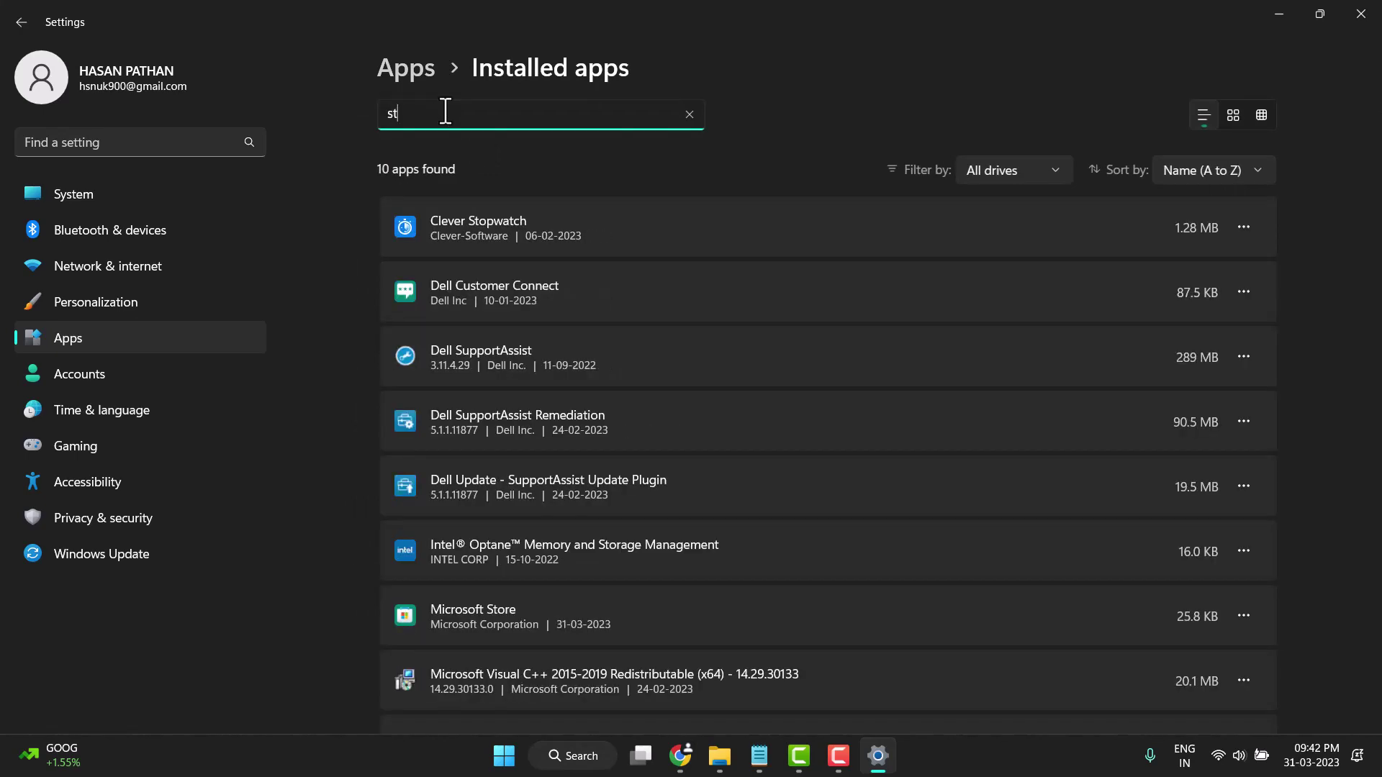
{"action": "type", "text": "ore"}
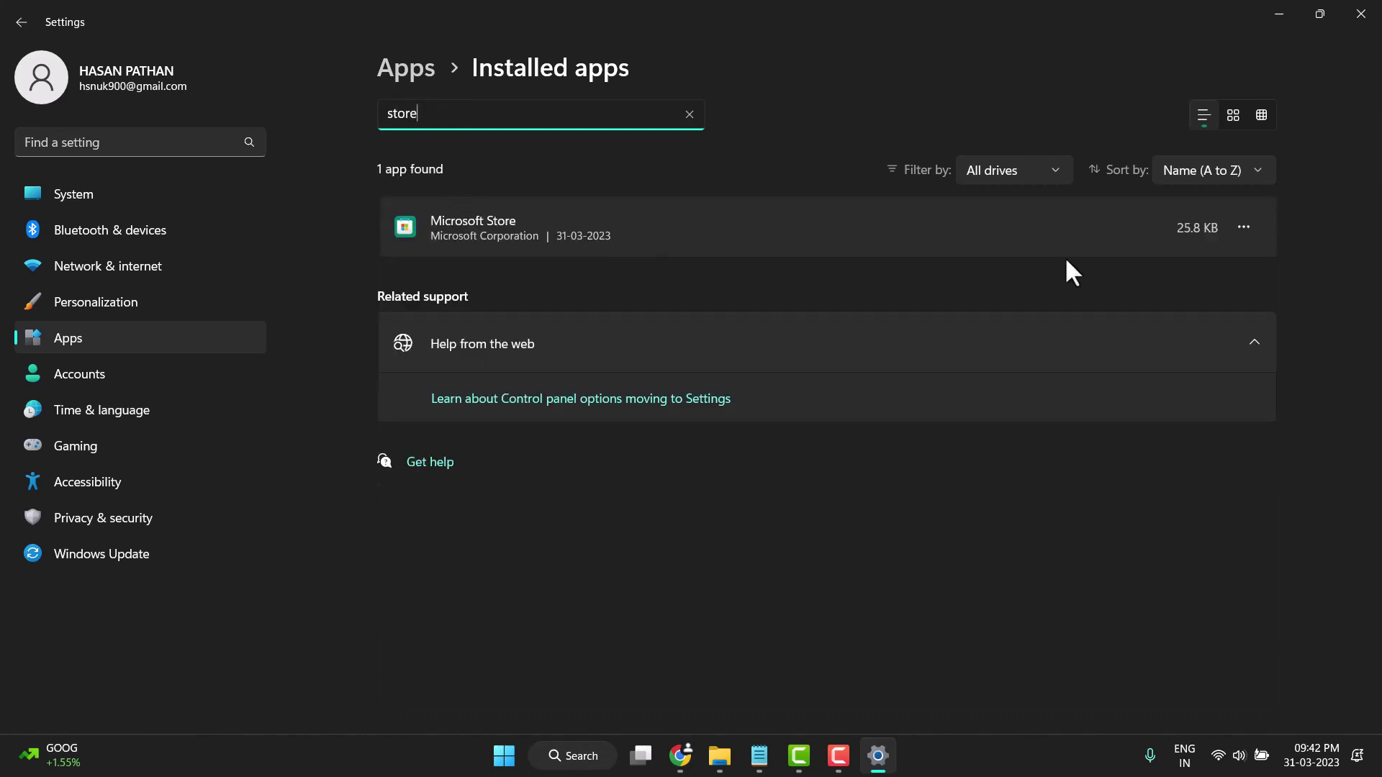
{"action": "left_click", "coordinate": [1244, 229]}
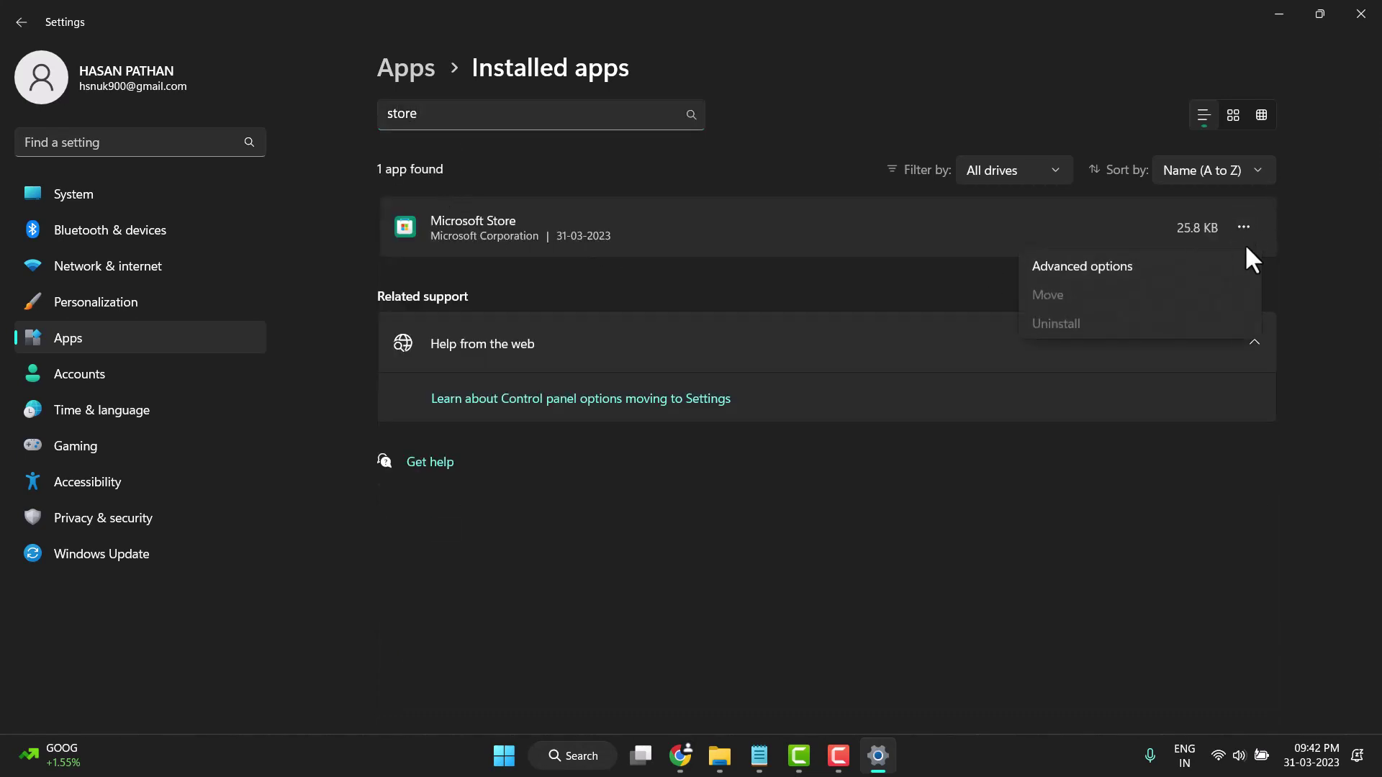
{"action": "left_click", "coordinate": [1096, 270]}
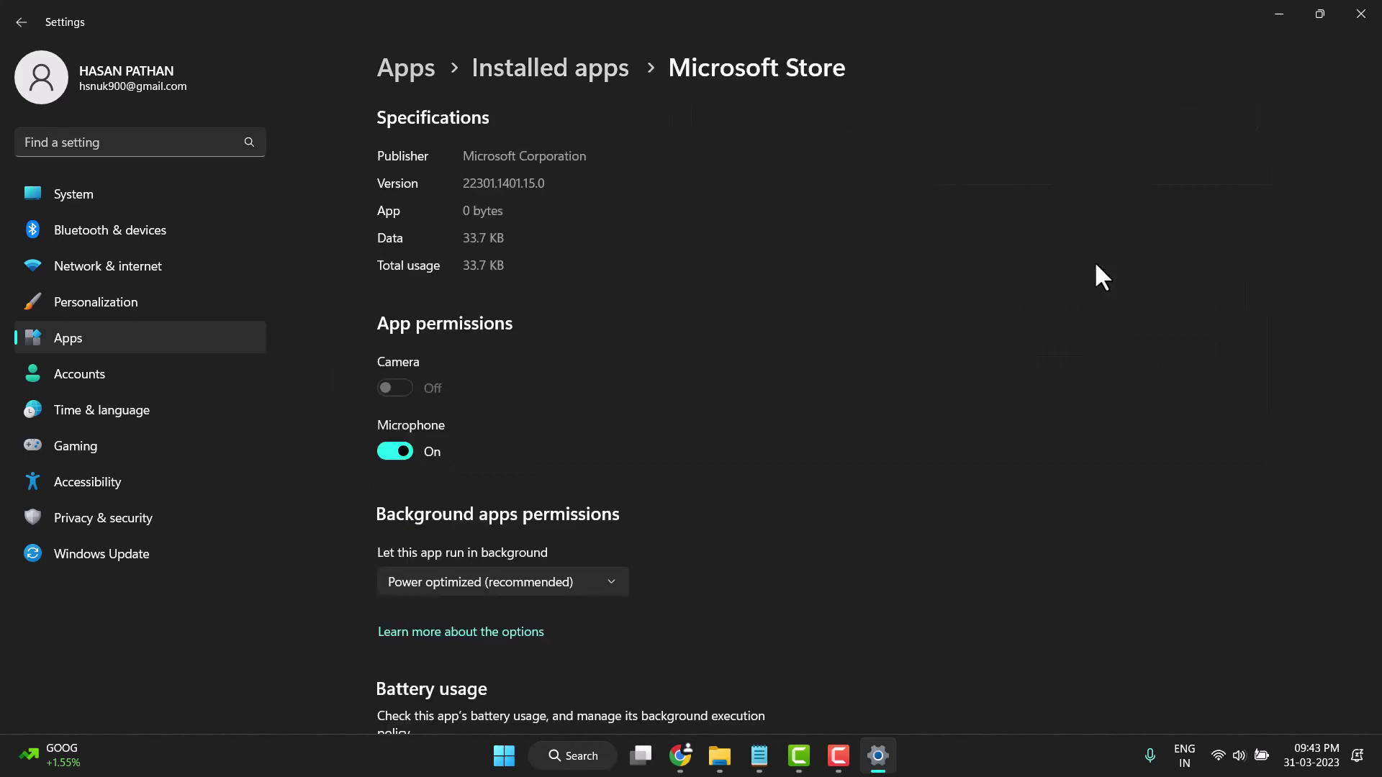
Step: Reset the Microsoft Store app, confirming deletion of its data, and close Settings
{"action": "scroll", "coordinate": [607, 349], "scroll_direction": "down", "scroll_amount": 15}
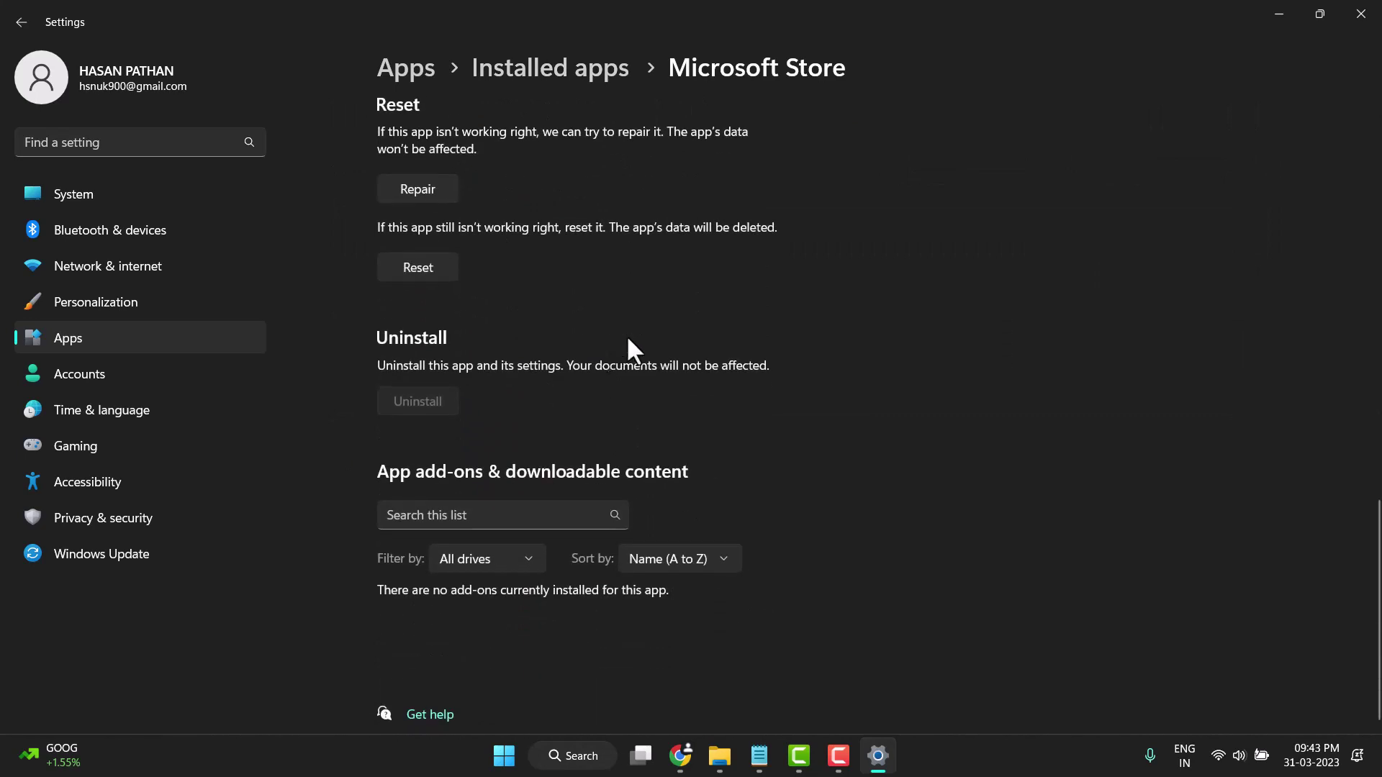
{"action": "scroll", "coordinate": [628, 338], "scroll_direction": "up", "scroll_amount": 3}
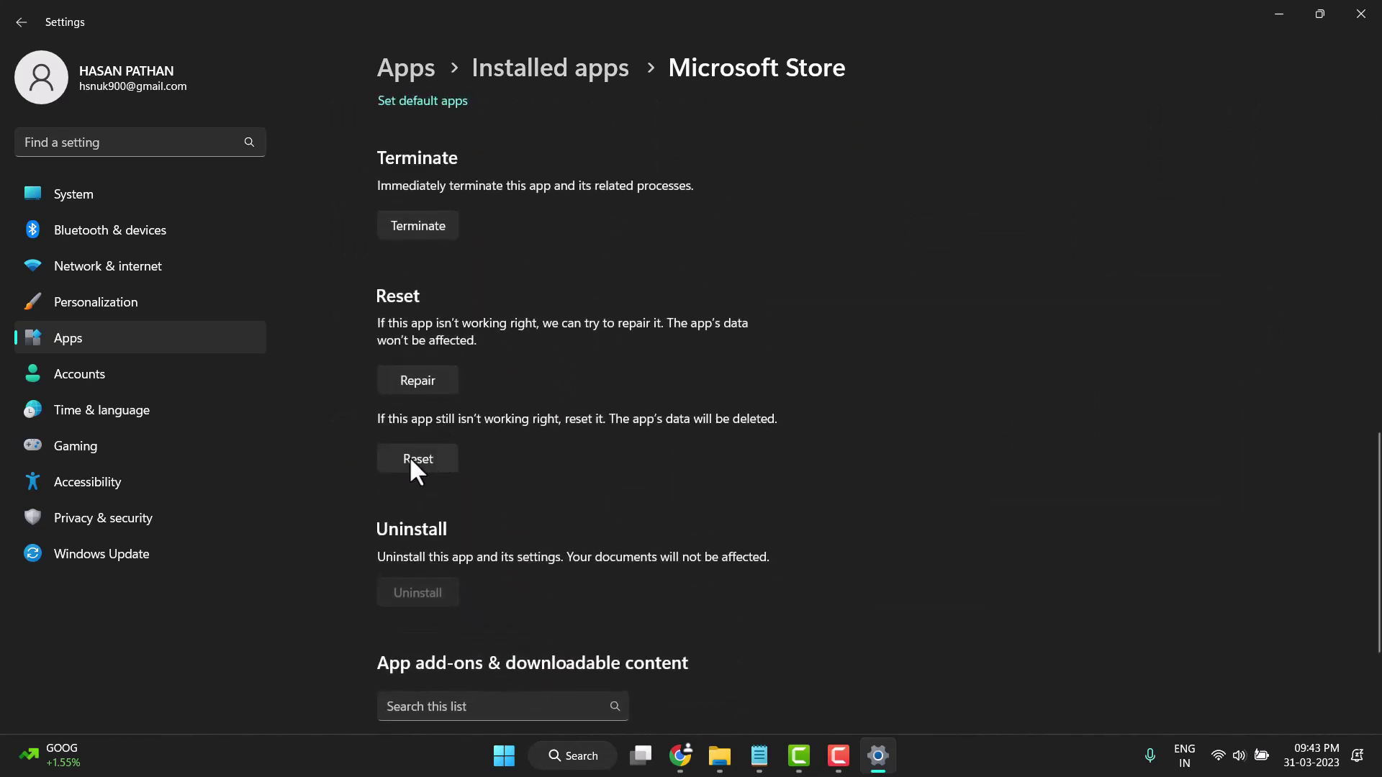
{"action": "left_click", "coordinate": [407, 457]}
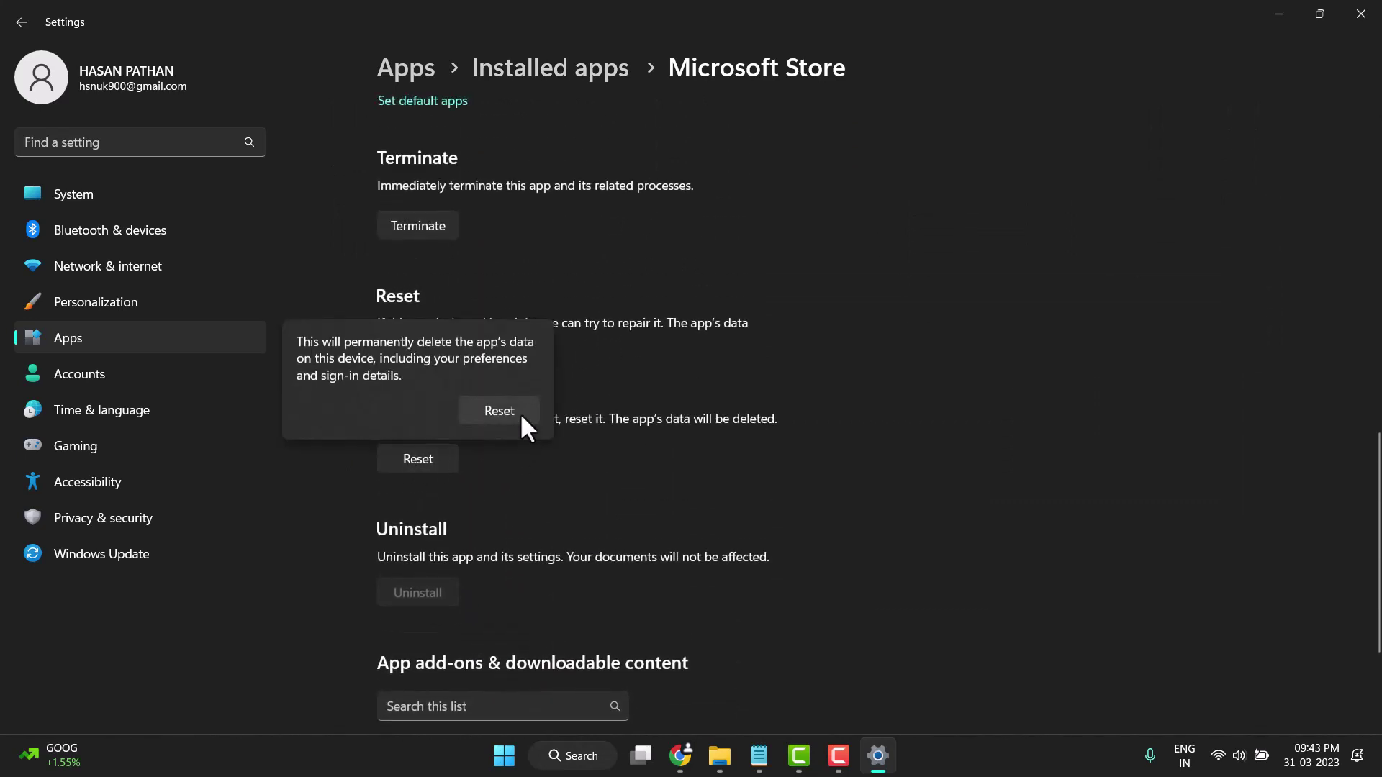
{"action": "left_click", "coordinate": [500, 411]}
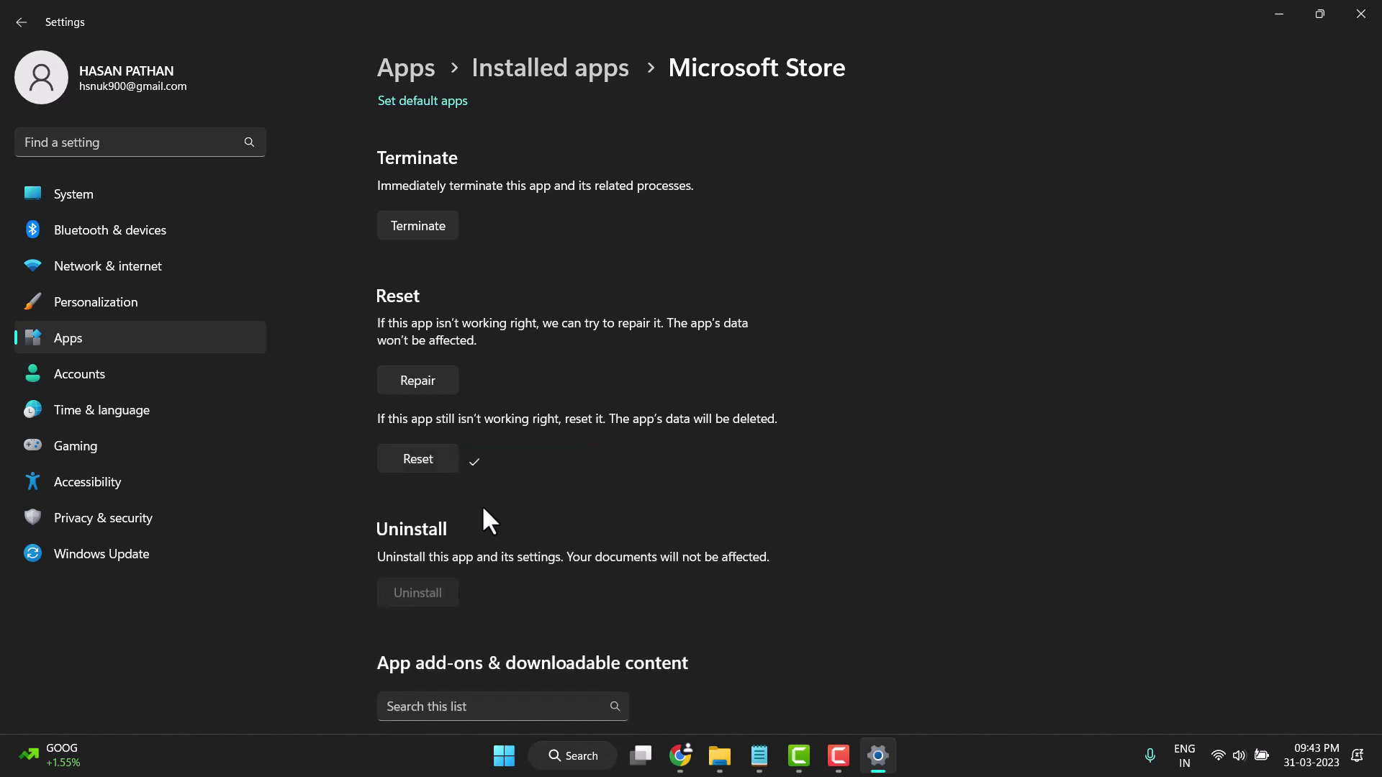
{"action": "left_click", "coordinate": [1361, 14]}
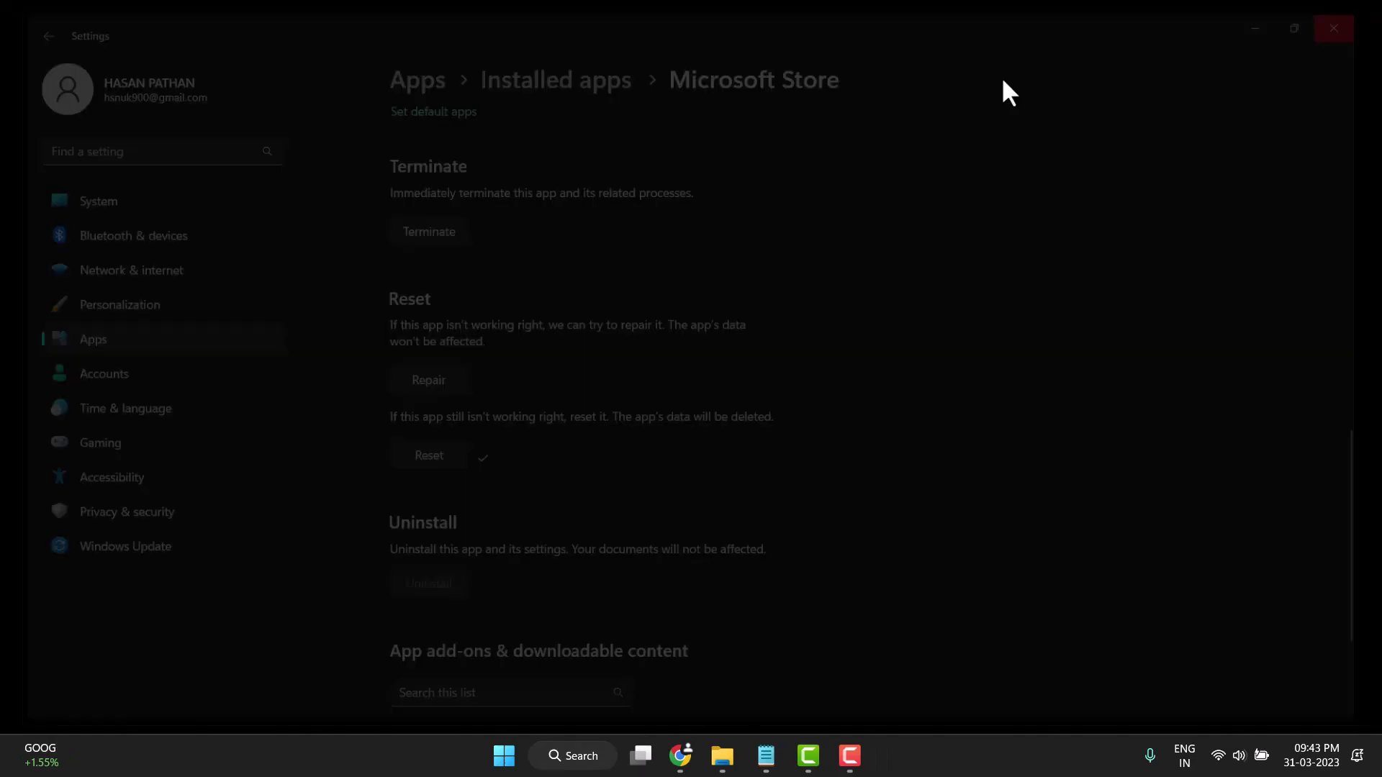
Step: View the PC's power options, including Restart, dismiss them without restarting, and switch back to the Notepad note
{"action": "left_click", "coordinate": [518, 755]}
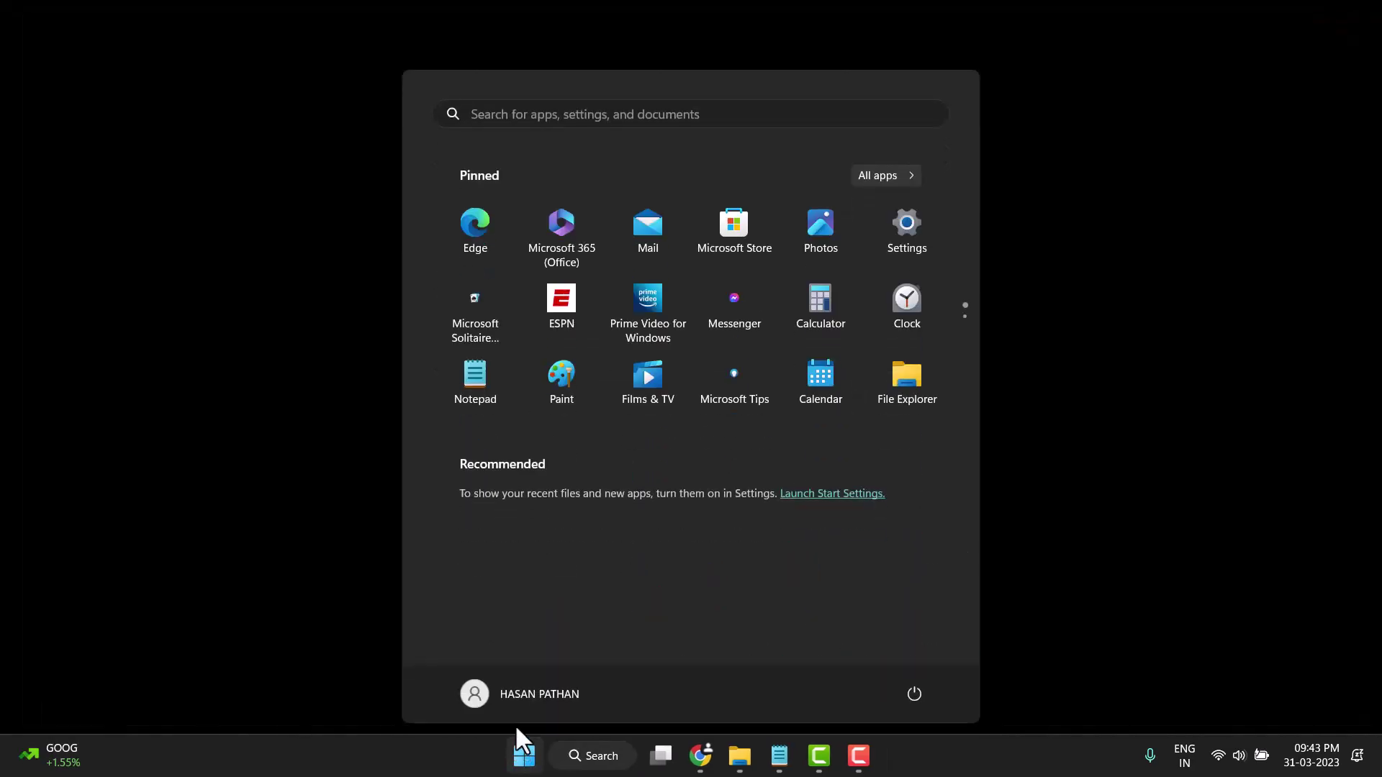
{"action": "left_click", "coordinate": [914, 694]}
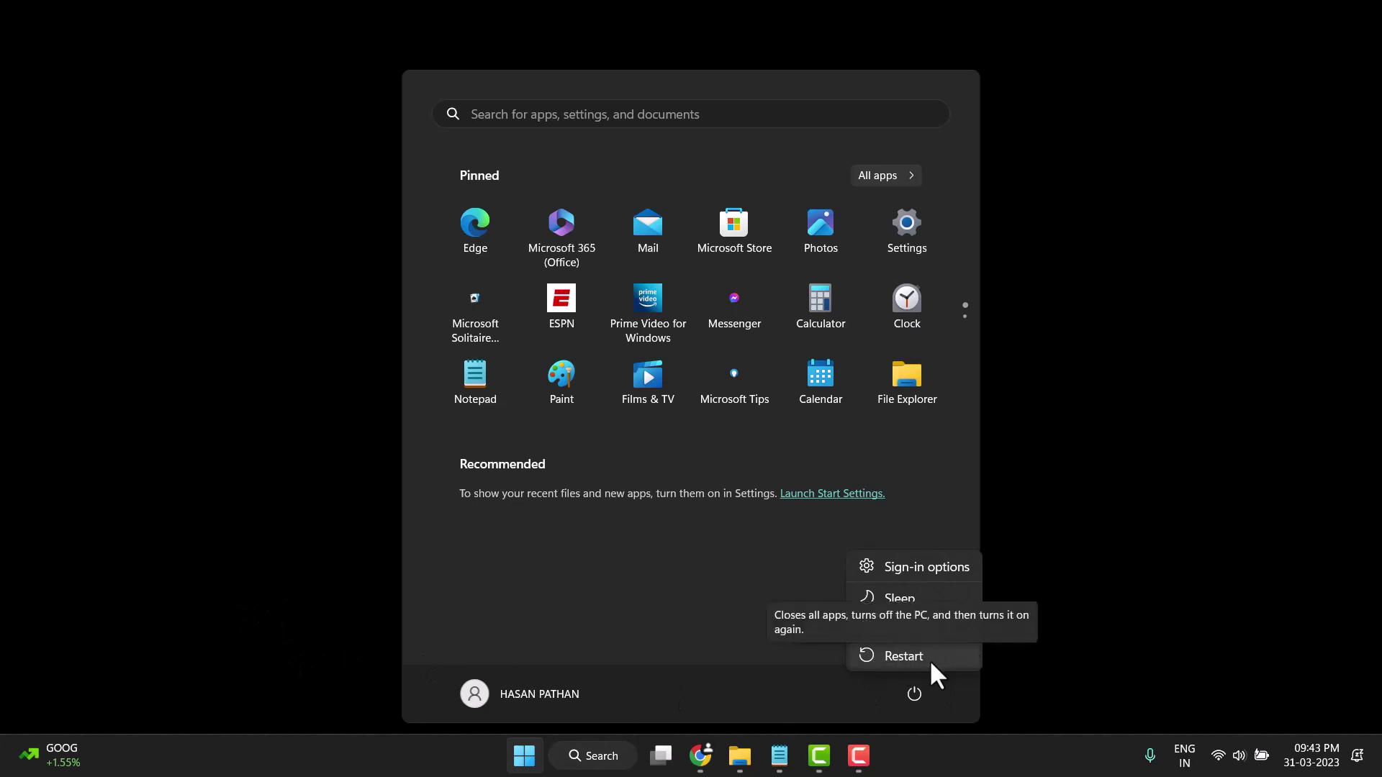
{"action": "left_click", "coordinate": [1116, 635]}
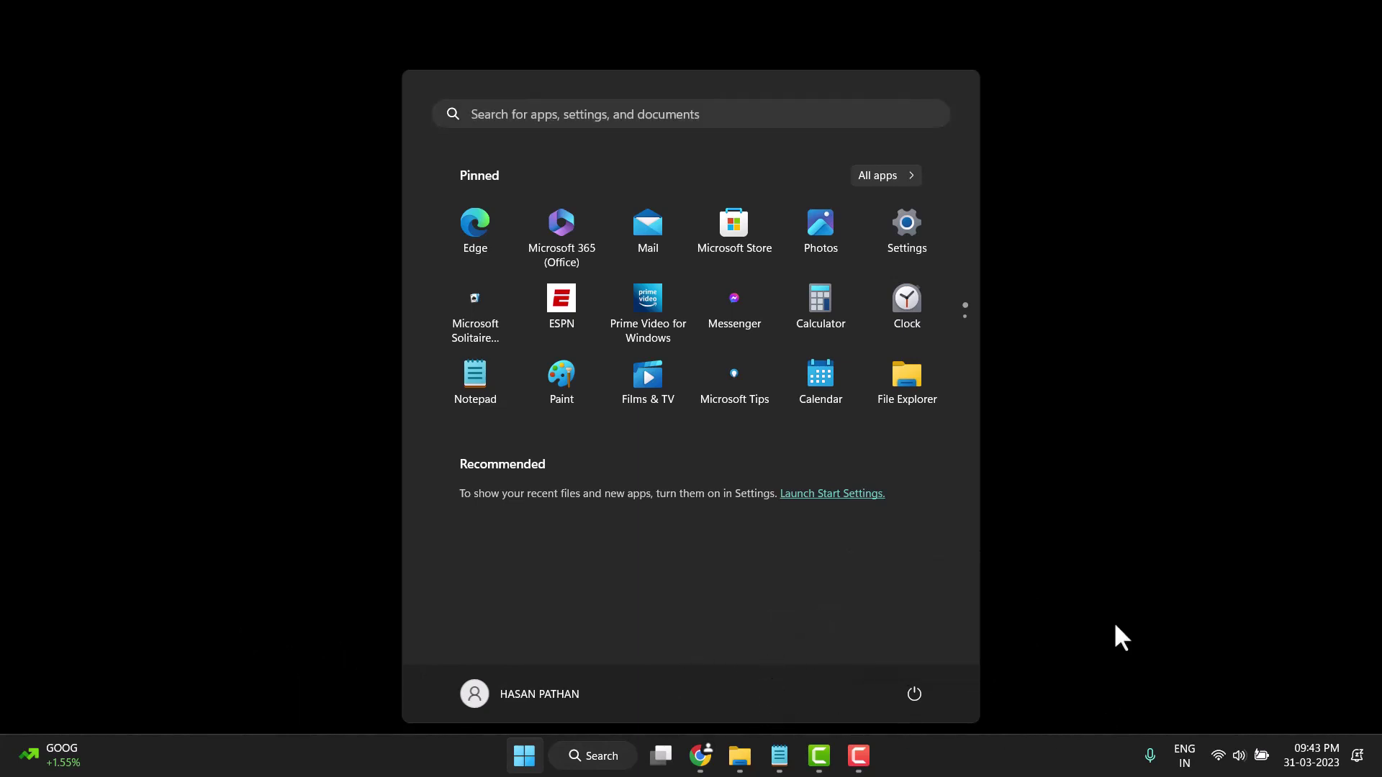
{"action": "left_click", "coordinate": [1114, 627]}
{"action": "left_click", "coordinate": [781, 735]}
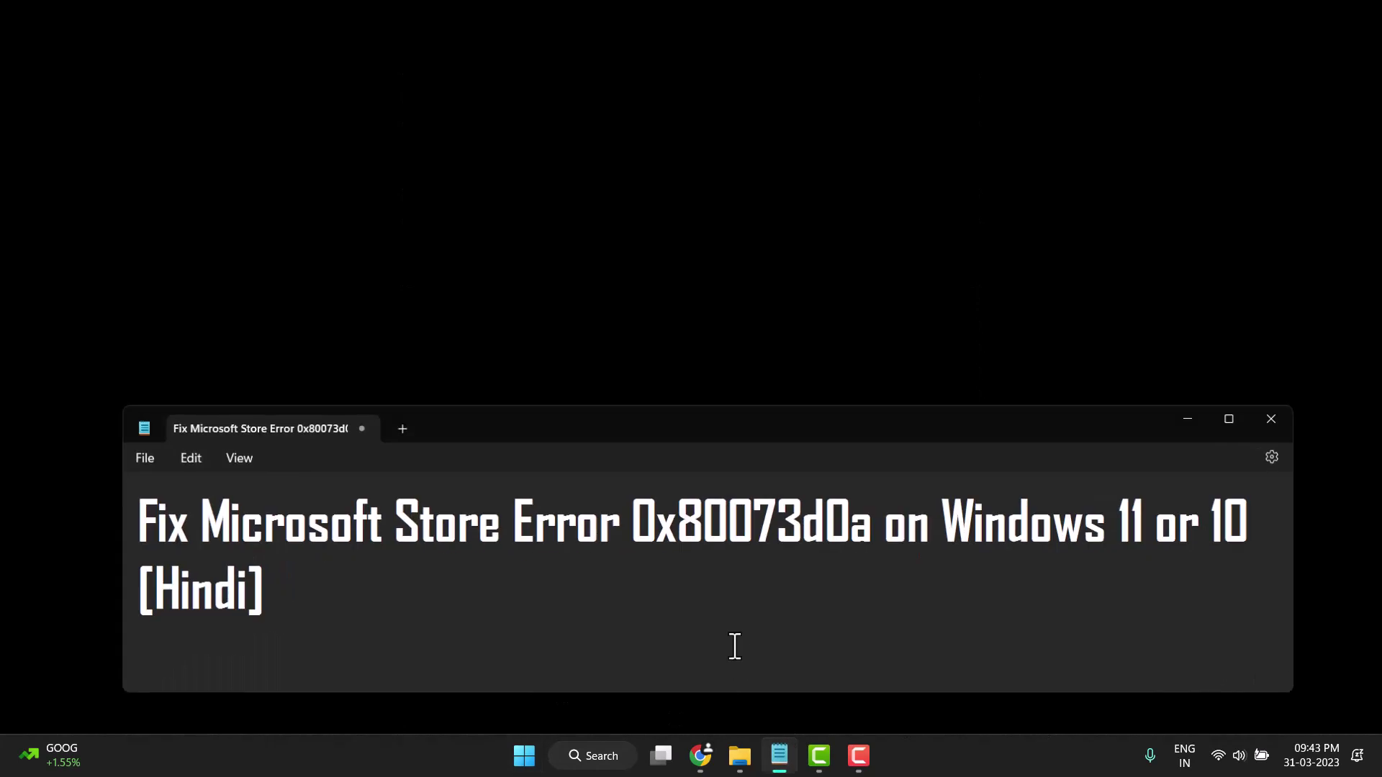